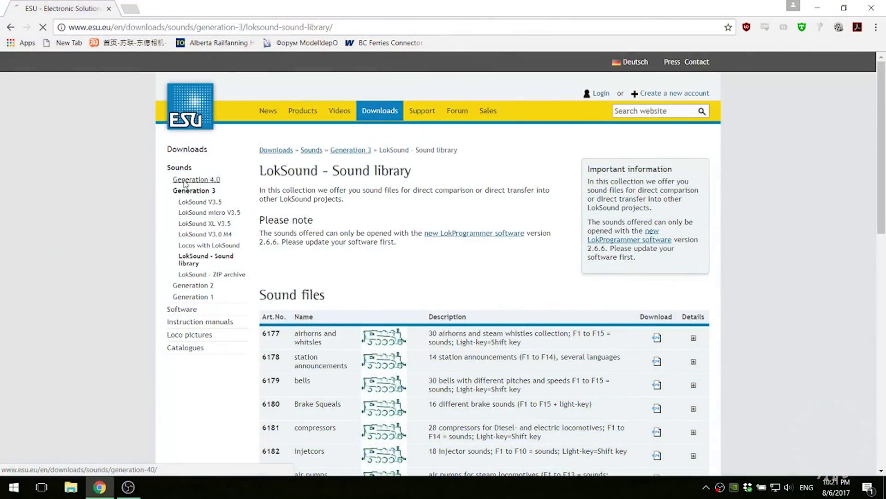
# Search the ESU LokSound Select Retail Soundfiles for K5LL to find the EMD 16cyl 710G3C-T2 project
pyautogui.click(600, 162)
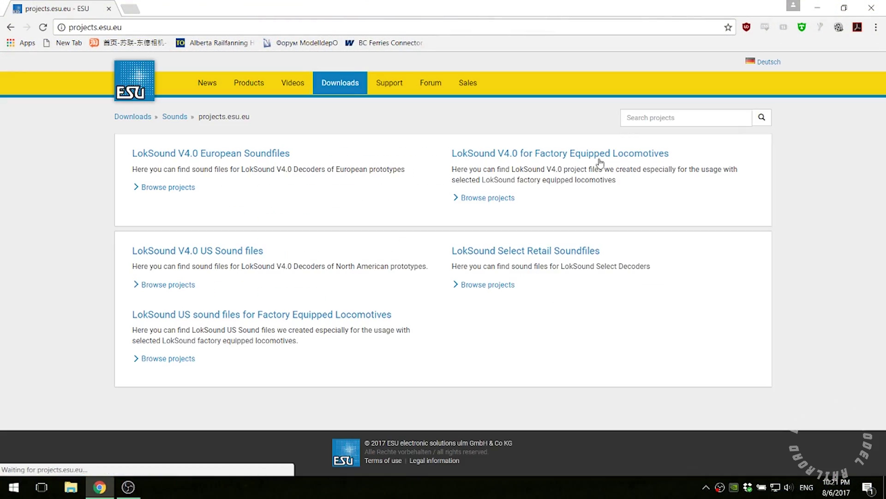
pyautogui.click(492, 251)
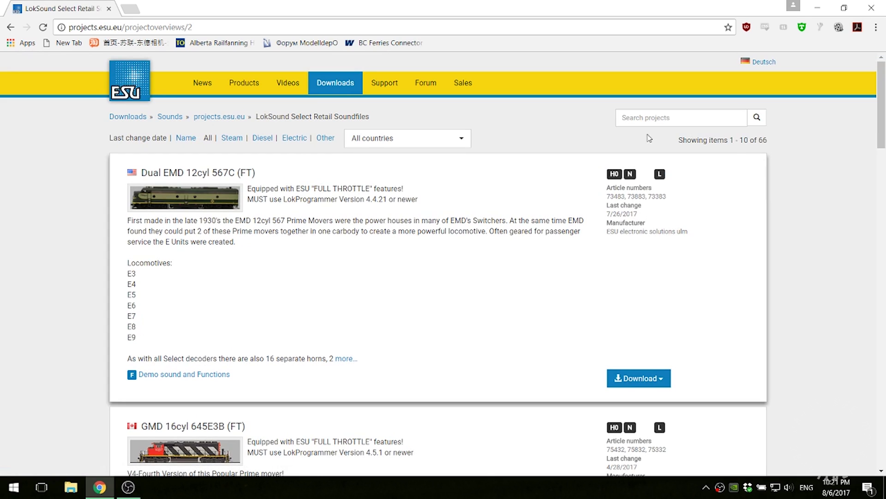
pyautogui.click(707, 111)
pyautogui.write('K5ll')
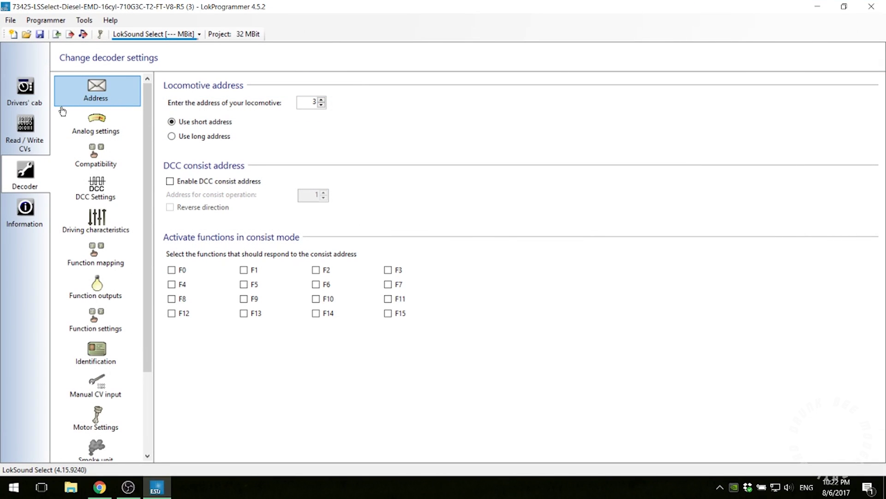
# Switch the locomotive to a long address and replace 128 with 200
pyautogui.click(314, 102)
pyautogui.click(172, 136)
pyautogui.moveTo(306, 101); pyautogui.dragTo(317, 101)
pyautogui.write('200')
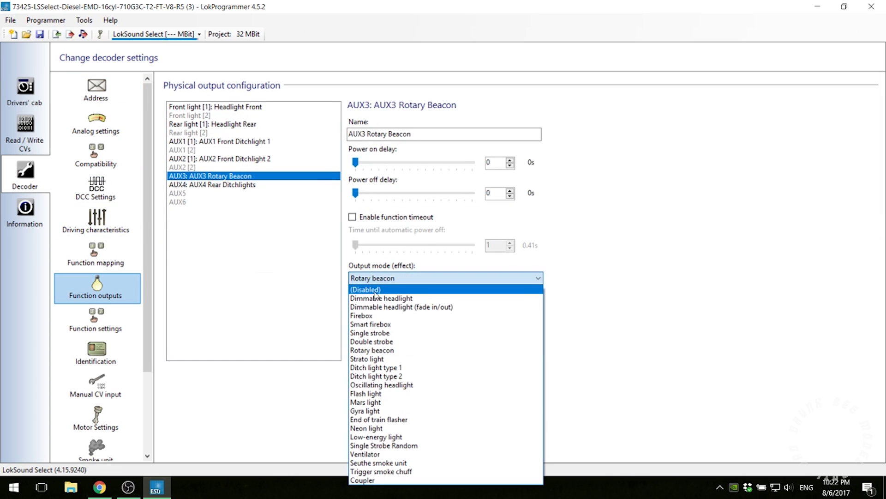
# Review the AUX3–AUX6 output settings, keeping AUX3 disabled and checking AUX4 Rear Ditchlights' modes
pyautogui.click(375, 291)
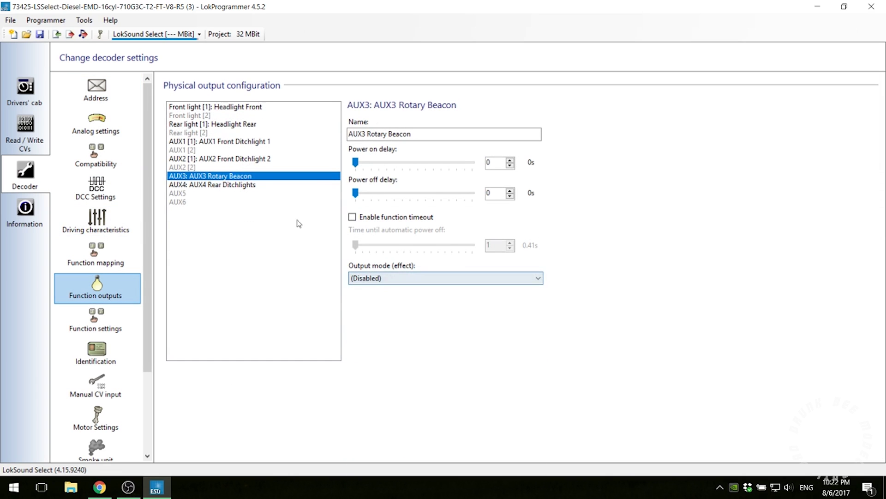
pyautogui.click(267, 186)
pyautogui.click(263, 202)
pyautogui.scroll(-1, 386, 278)
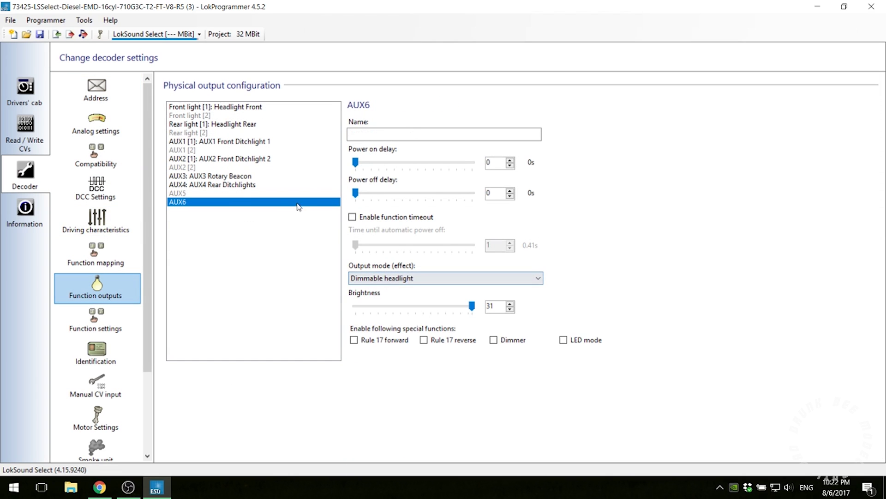
pyautogui.click(282, 193)
pyautogui.click(282, 184)
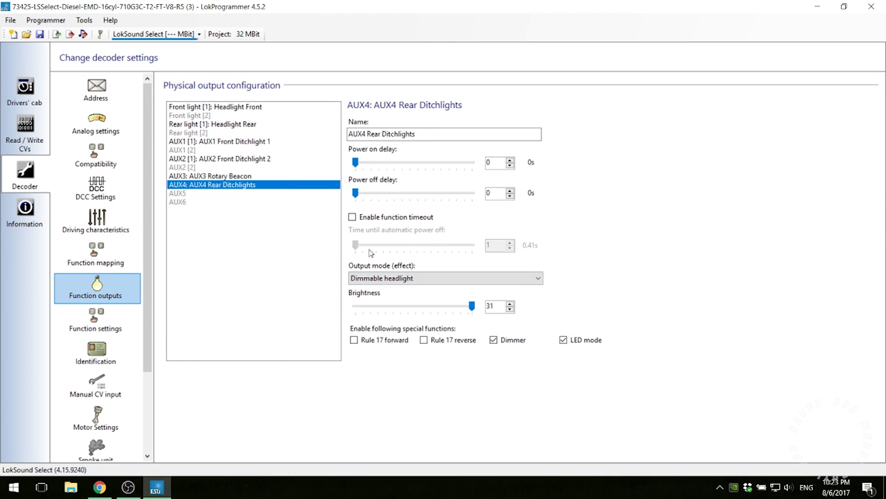
pyautogui.click(375, 277)
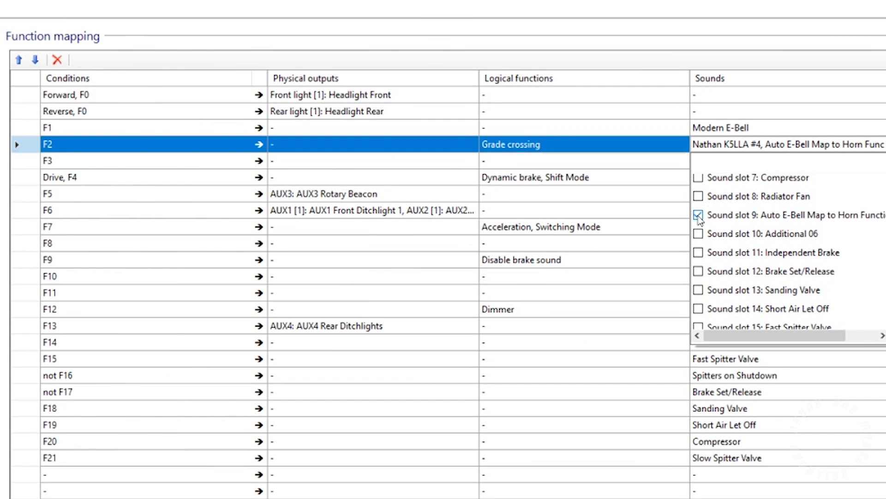
# Remove the Auto E-Bell sound and Grade crossing from F2
pyautogui.click(699, 215)
pyautogui.click(601, 163)
pyautogui.click(602, 149)
pyautogui.click(682, 144)
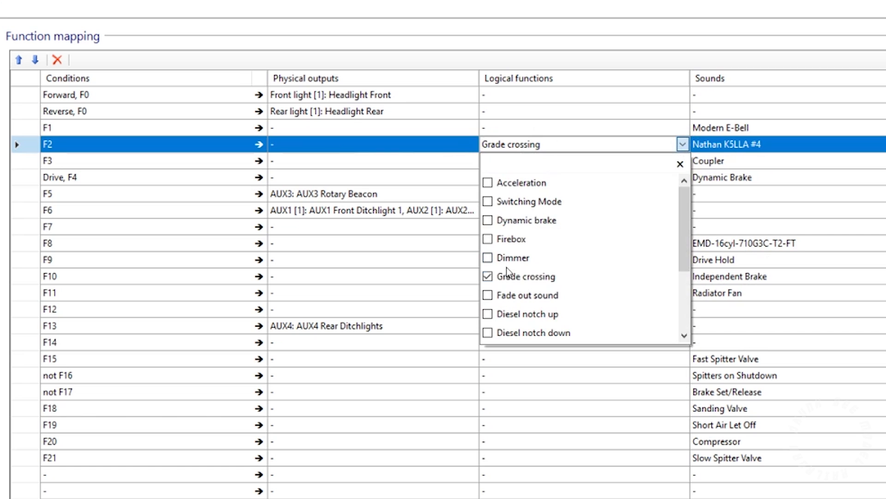
pyautogui.click(508, 275)
pyautogui.click(427, 165)
# Set F4's Driving condition to Ignore
pyautogui.click(244, 180)
pyautogui.click(245, 178)
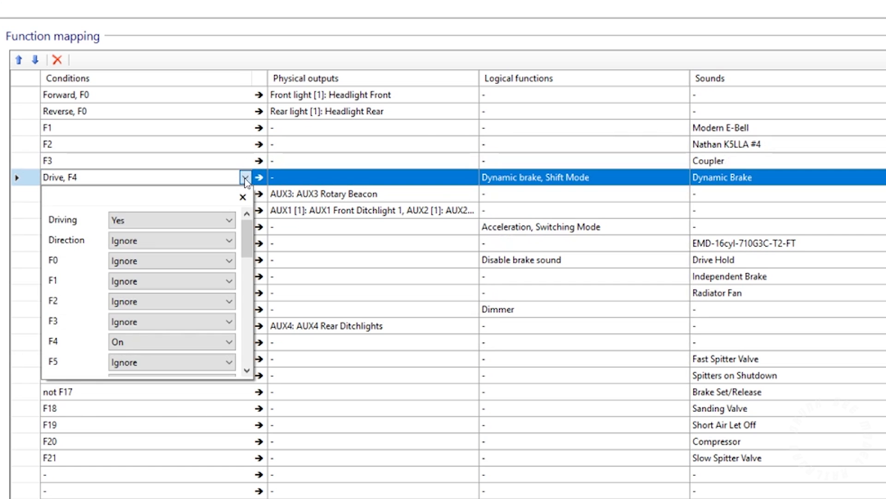
pyautogui.scroll(-2, 248, 238)
pyautogui.scroll(2, 208, 230)
pyautogui.click(207, 222)
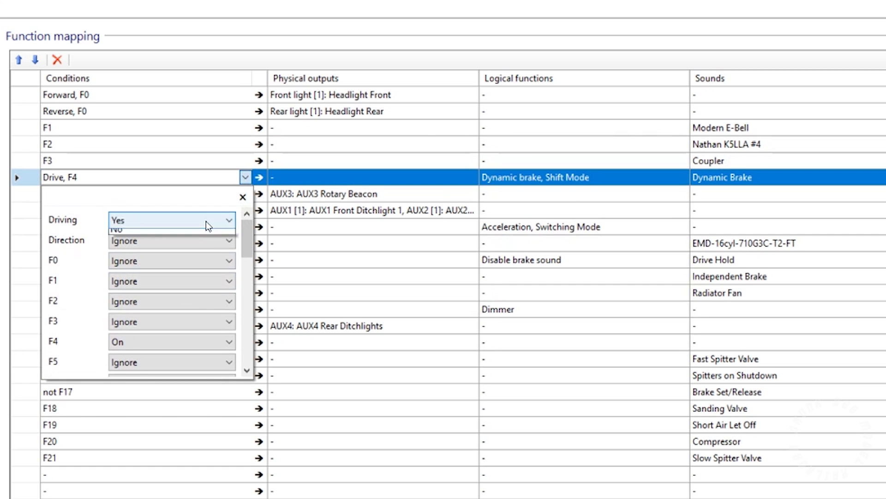
pyautogui.click(189, 234)
pyautogui.click(605, 181)
# Remove Dynamic brake, Shift Mode and the Dynamic Brake sound from F4
pyautogui.click(682, 178)
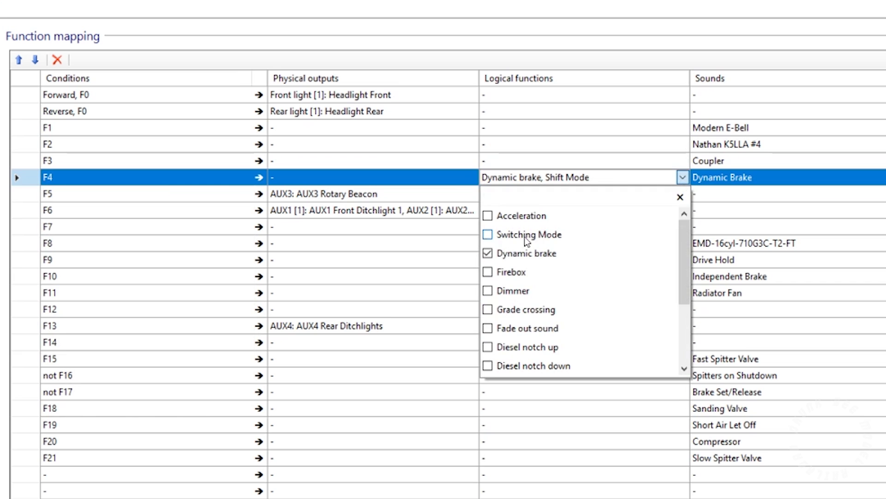
pyautogui.click(526, 253)
pyautogui.moveTo(685, 259); pyautogui.dragTo(684, 319)
pyautogui.click(507, 271)
pyautogui.click(861, 179)
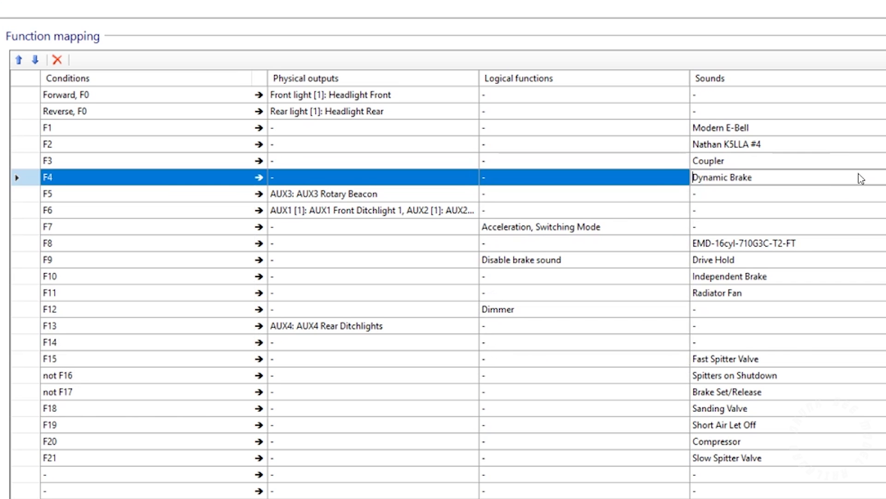
pyautogui.click(861, 178)
pyautogui.click(697, 309)
# Assign Grade crossing as F4's logical function
pyautogui.click(519, 181)
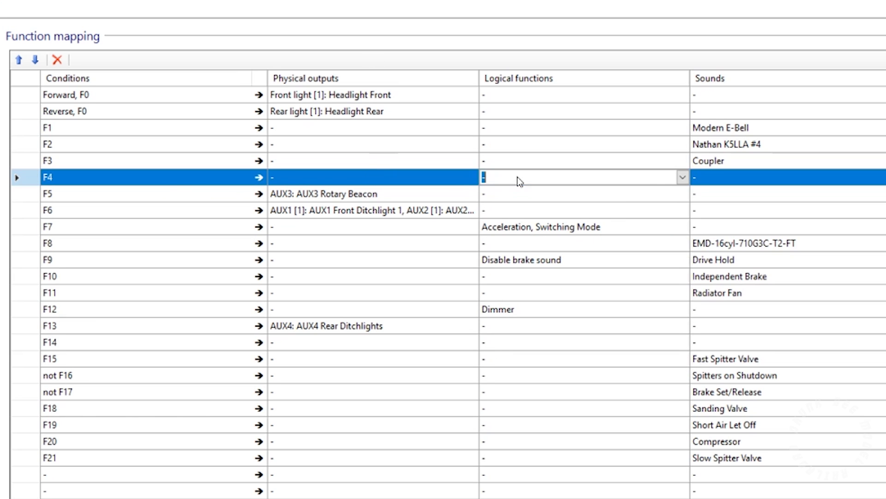
pyautogui.click(682, 178)
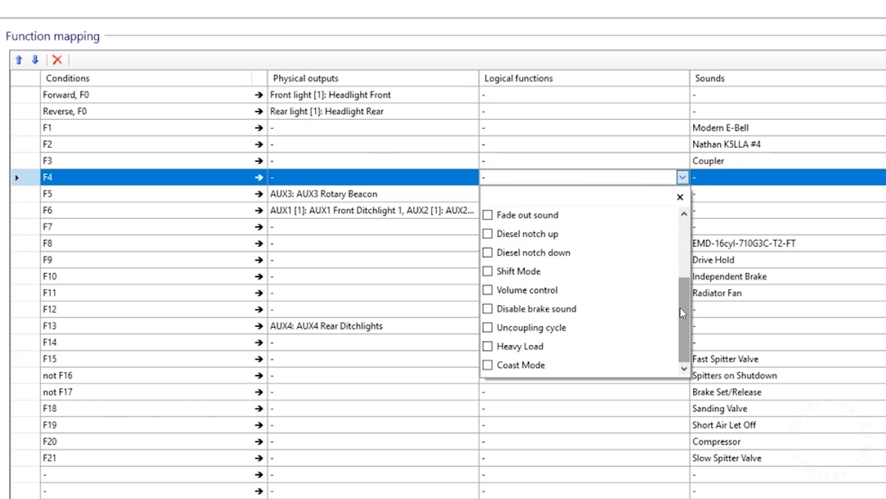
pyautogui.moveTo(684, 307); pyautogui.dragTo(682, 256)
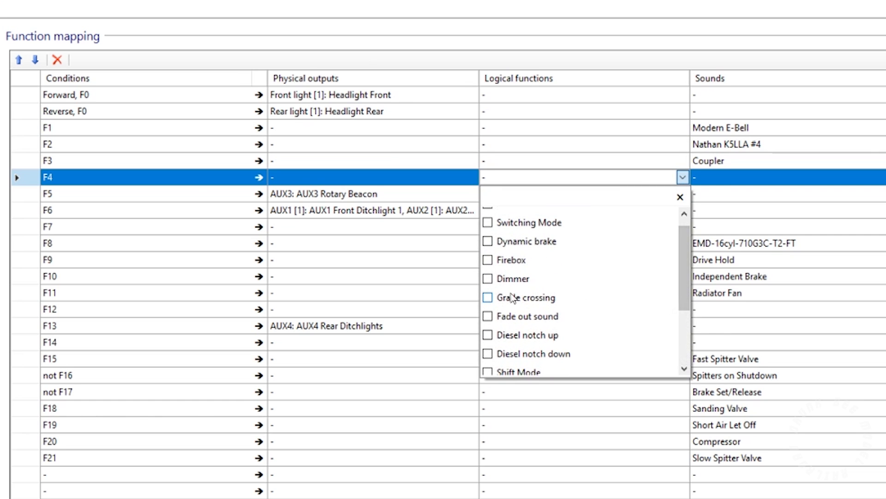
pyautogui.click(513, 298)
pyautogui.click(422, 194)
# Remove the AUX3 Rotary Beacon output from F5
pyautogui.click(471, 194)
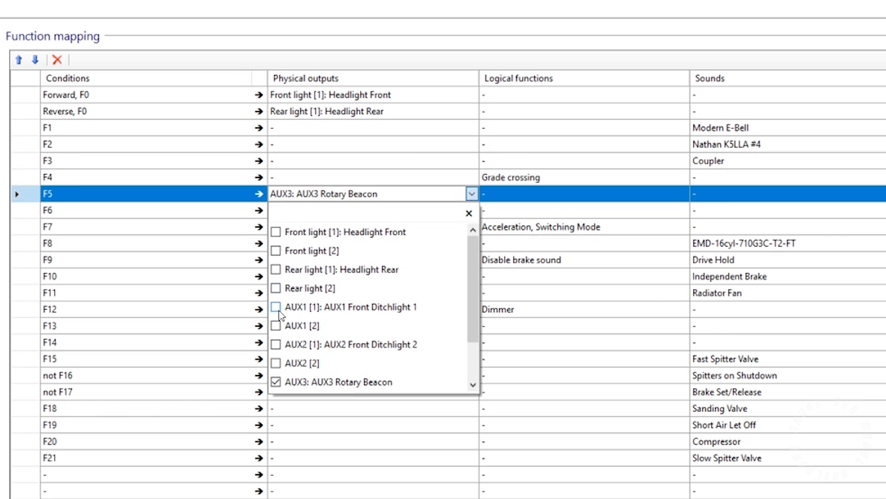
pyautogui.click(276, 381)
pyautogui.scroll(-1, 469, 278)
pyautogui.click(484, 208)
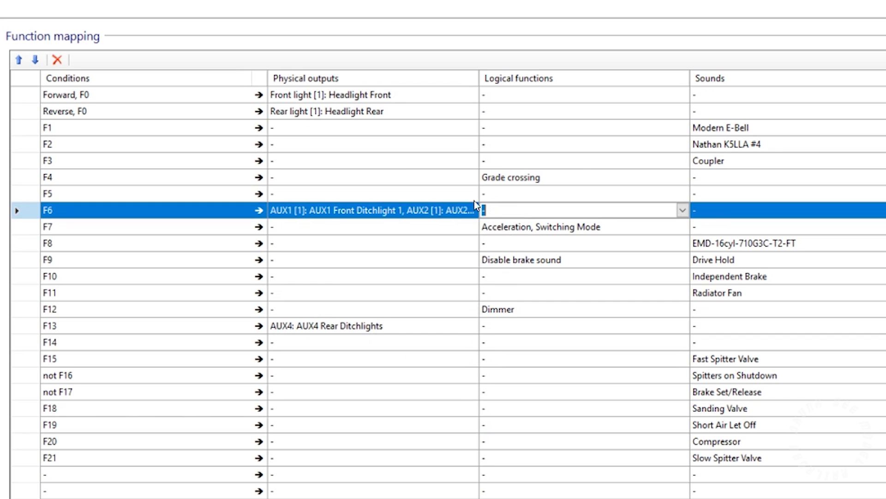
pyautogui.click(471, 193)
pyautogui.click(472, 194)
pyautogui.scroll(1, 475, 300)
pyautogui.scroll(-1, 468, 328)
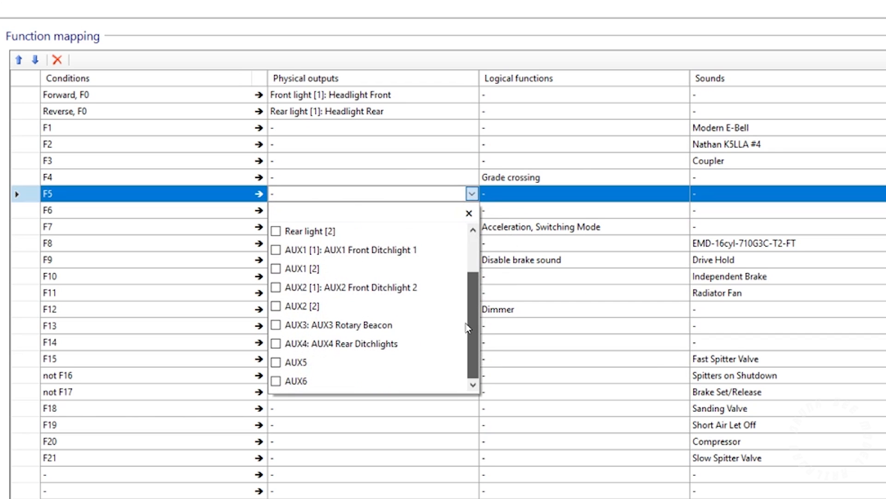
pyautogui.click(580, 194)
# Assign Dimmer as F5's logical function
pyautogui.click(683, 194)
pyautogui.moveTo(684, 277); pyautogui.dragTo(684, 316)
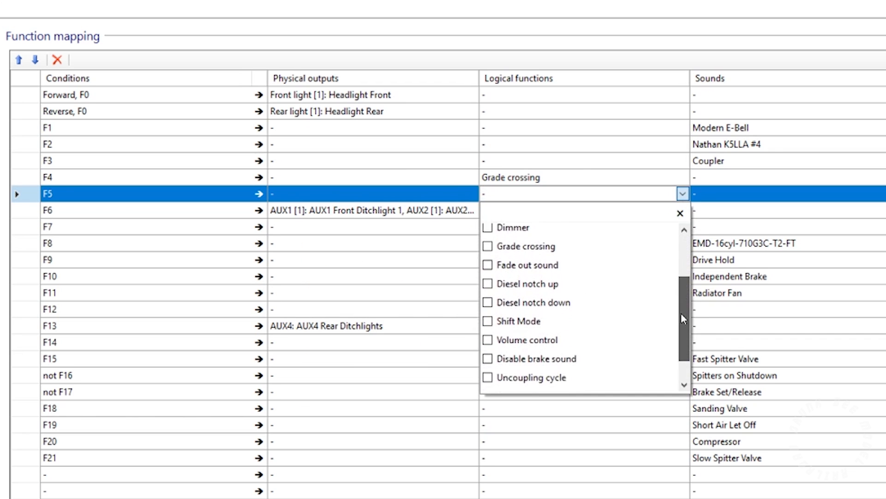
pyautogui.scroll(1, 531, 305)
pyautogui.click(488, 271)
pyautogui.click(789, 214)
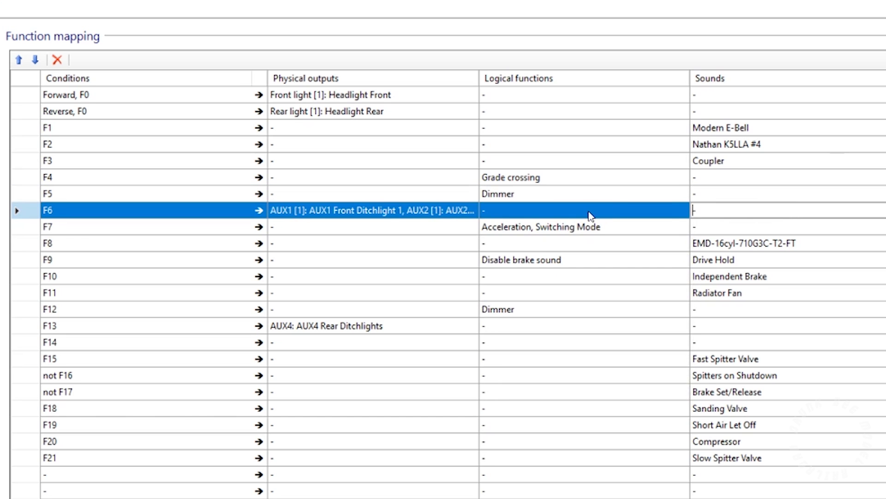
# Make F6 require F5 to be off
pyautogui.click(398, 213)
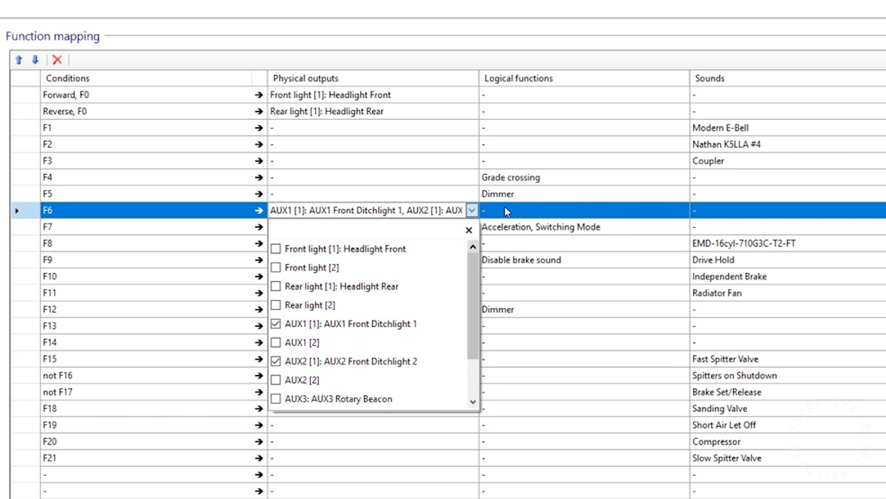
pyautogui.click(202, 210)
pyautogui.click(245, 210)
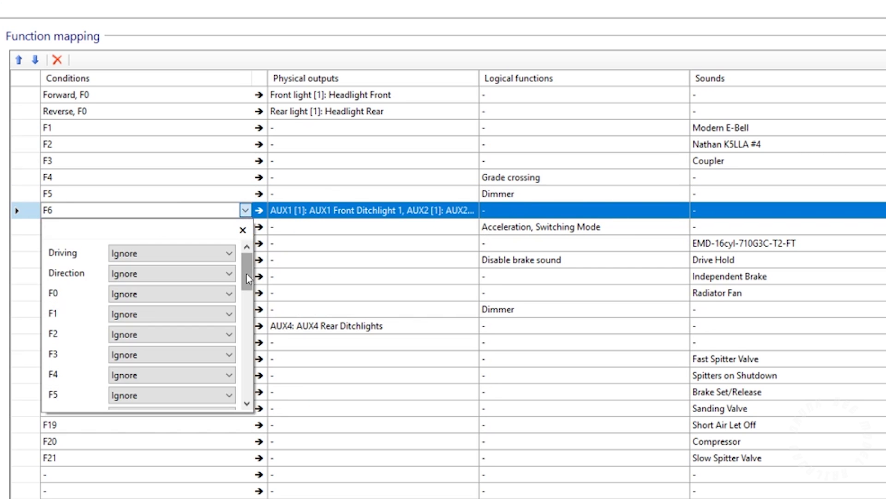
pyautogui.moveTo(248, 278); pyautogui.dragTo(248, 300)
pyautogui.click(235, 319)
pyautogui.click(158, 358)
pyautogui.click(298, 230)
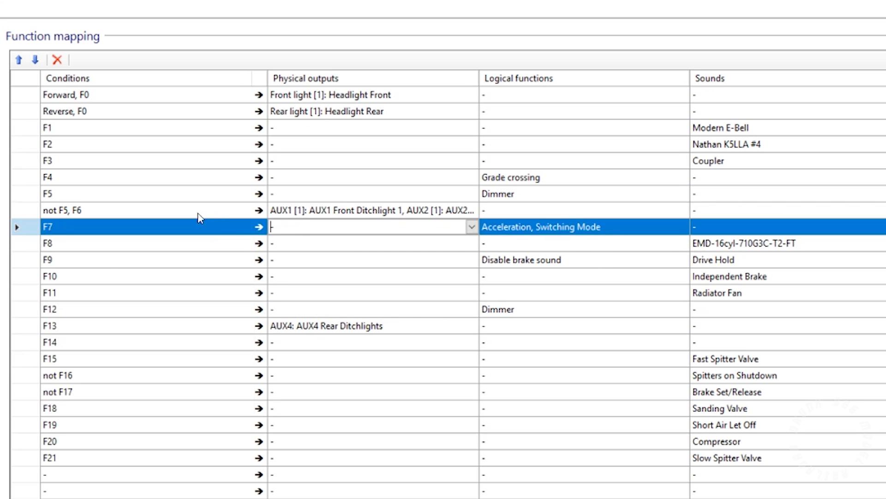
pyautogui.click(200, 216)
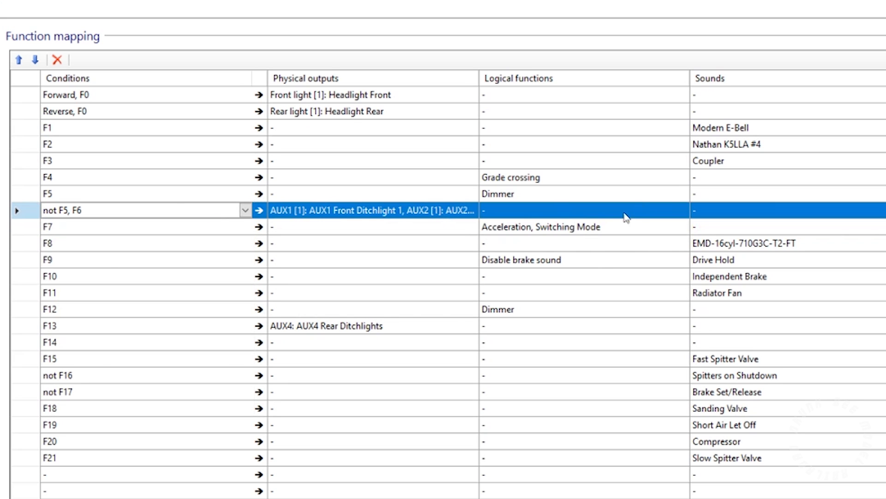
# Remove Acceleration and Switching Mode from F7
pyautogui.click(590, 230)
pyautogui.click(681, 228)
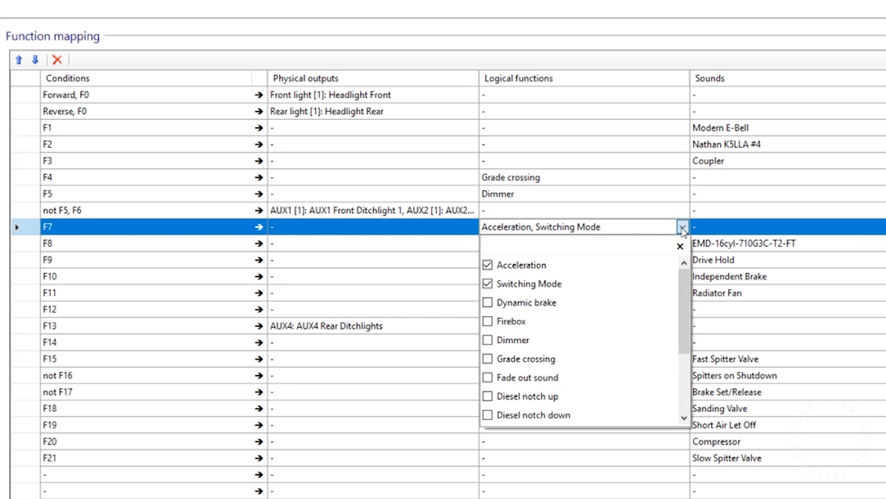
pyautogui.click(490, 270)
pyautogui.click(489, 282)
pyautogui.click(406, 277)
# Remove Disable brake sound and the Drive Hold sound from F9
pyautogui.click(574, 259)
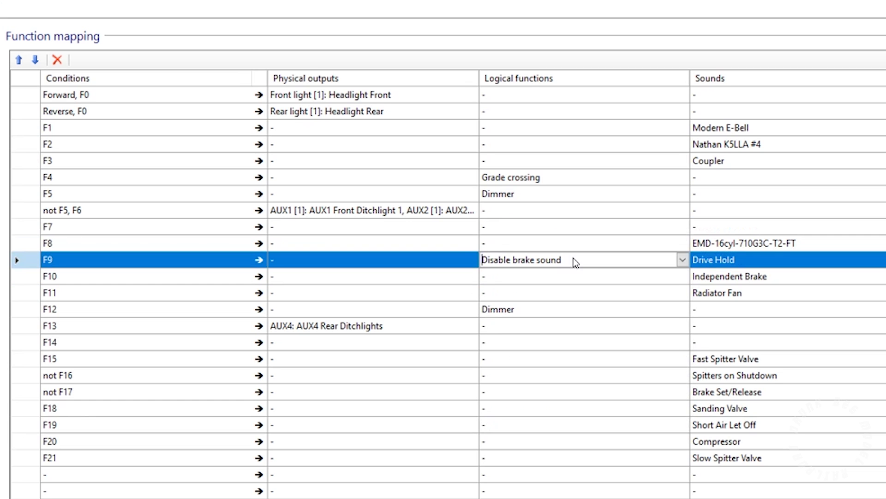
pyautogui.click(683, 259)
pyautogui.moveTo(682, 312); pyautogui.dragTo(683, 376)
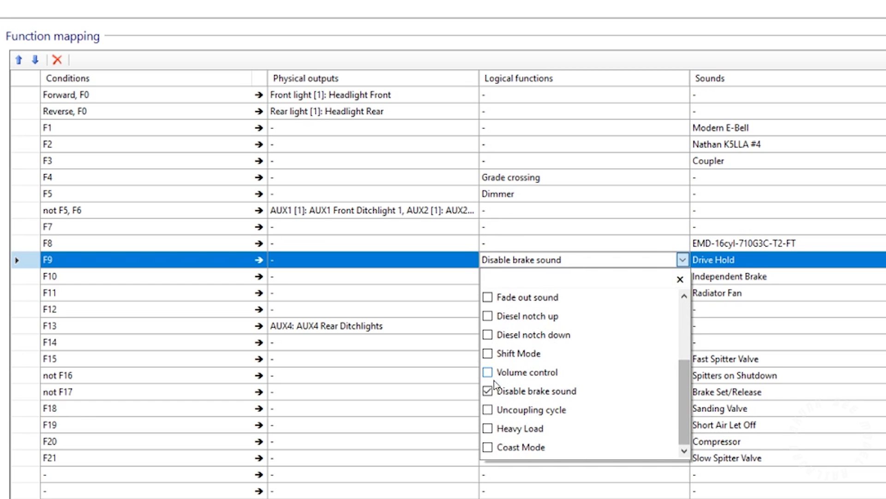
pyautogui.click(487, 390)
pyautogui.click(820, 271)
pyautogui.click(820, 271)
pyautogui.click(711, 318)
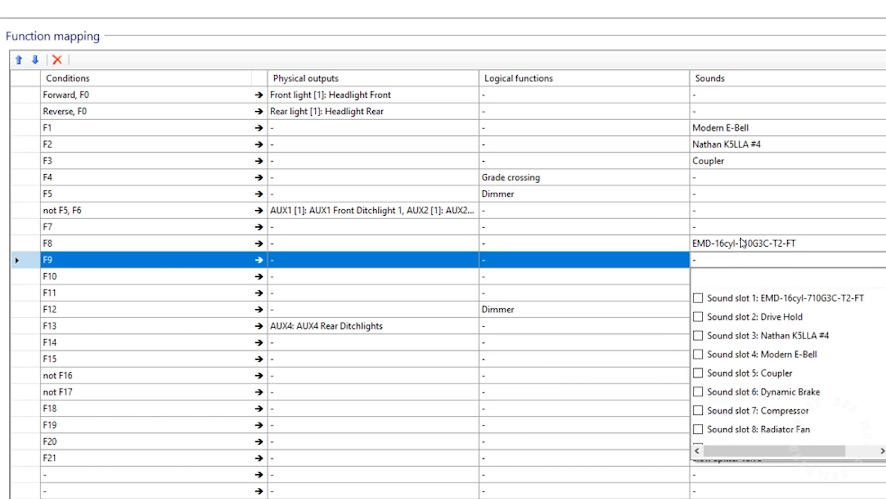
pyautogui.click(777, 244)
# Remove the engine sound from F8
pyautogui.click(882, 244)
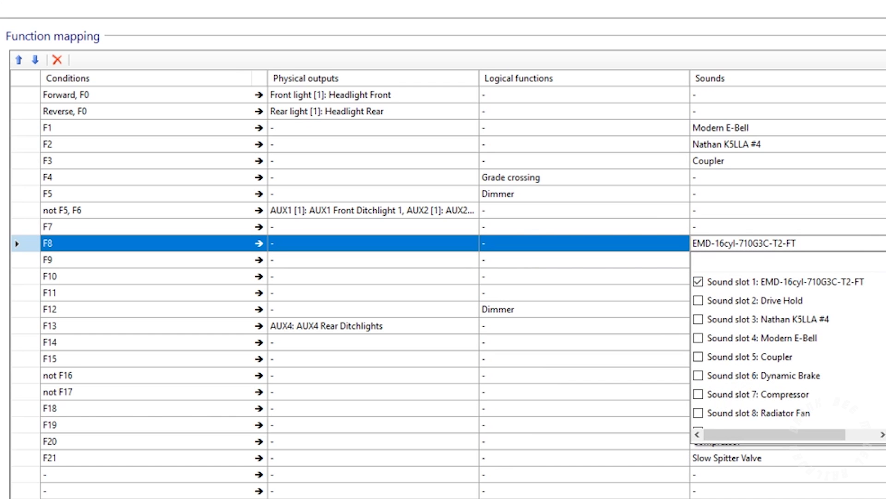
pyautogui.scroll(-5, 883, 401)
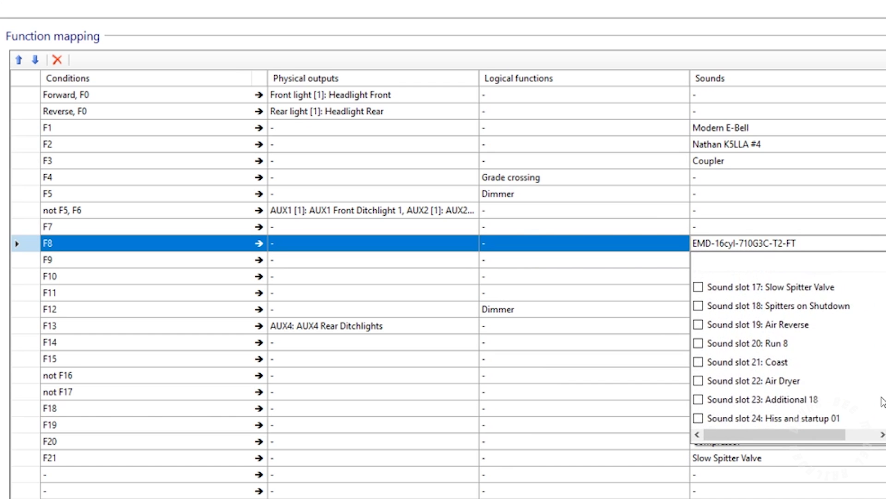
pyautogui.scroll(5, 883, 400)
pyautogui.click(698, 287)
pyautogui.click(608, 262)
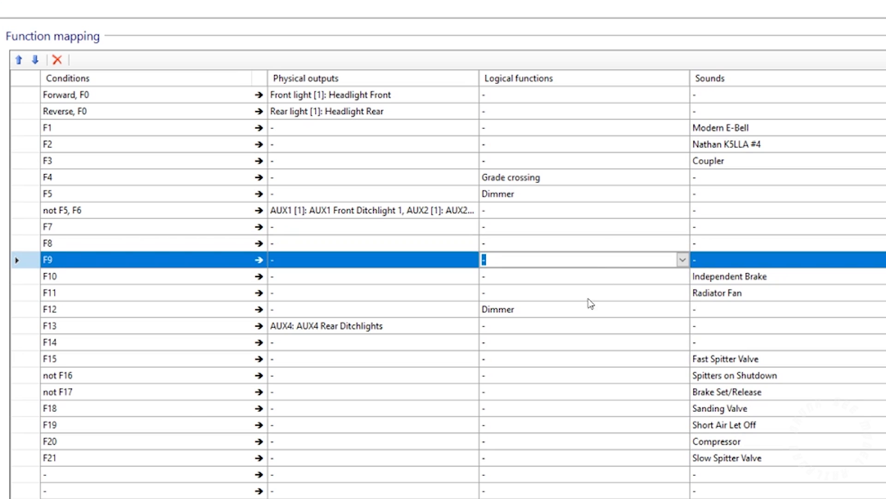
# Remove Dimmer from F12's logical functions
pyautogui.click(646, 312)
pyautogui.click(682, 308)
pyautogui.click(488, 422)
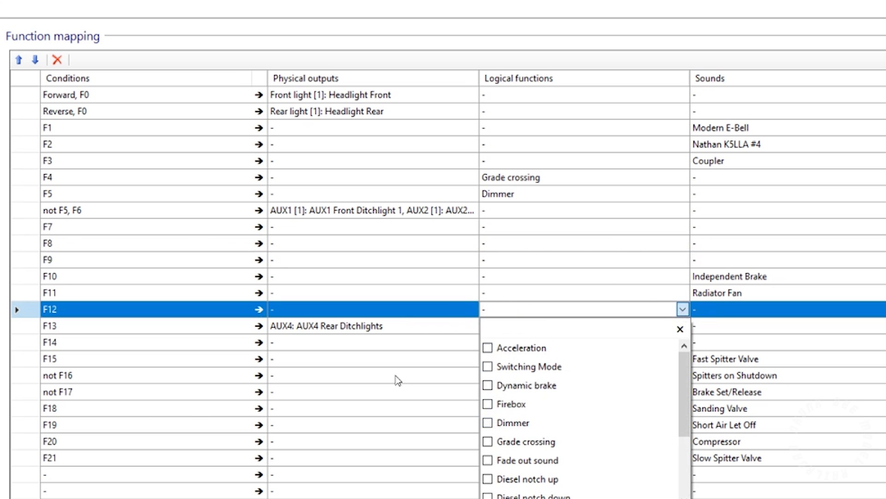
pyautogui.click(396, 375)
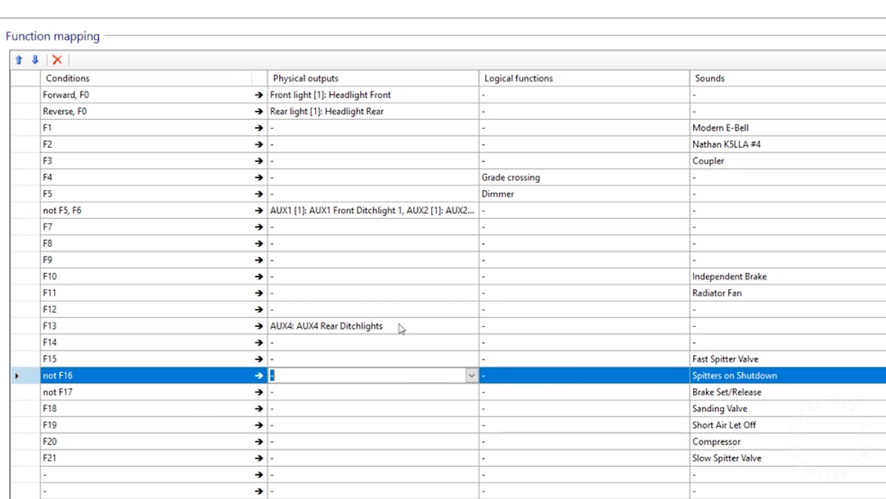
# Untick the AUX4 Rear Ditchlights output for F13
pyautogui.click(323, 326)
pyautogui.click(471, 325)
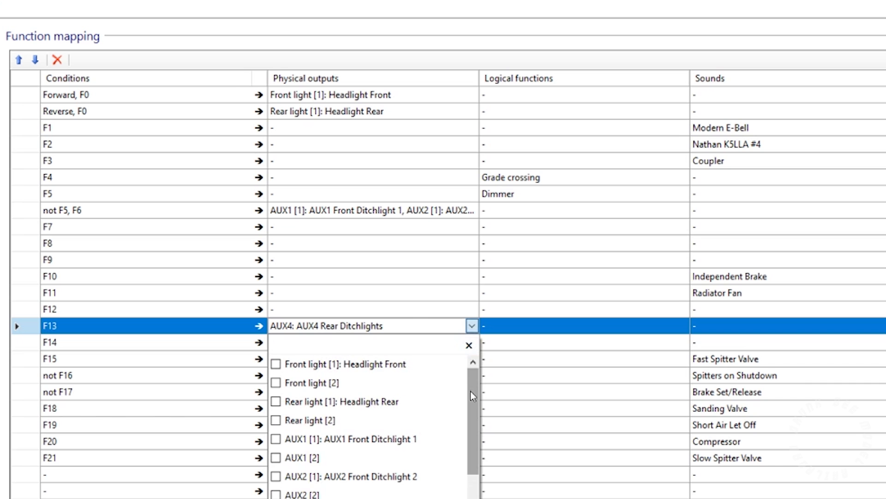
pyautogui.scroll(-1, 473, 396)
pyautogui.click(277, 475)
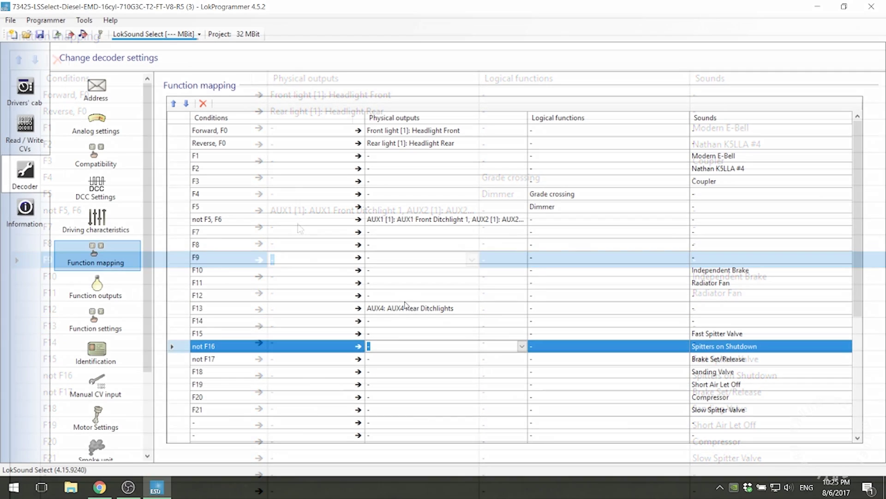
pyautogui.click(405, 308)
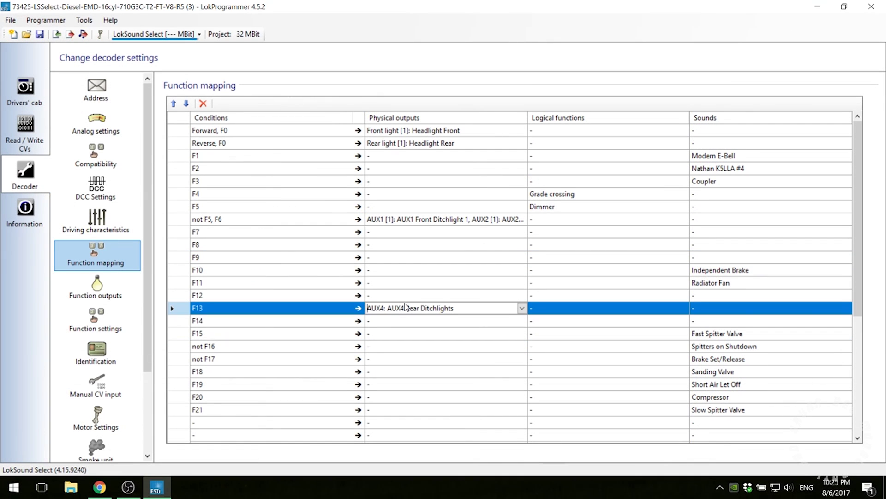
pyautogui.click(522, 308)
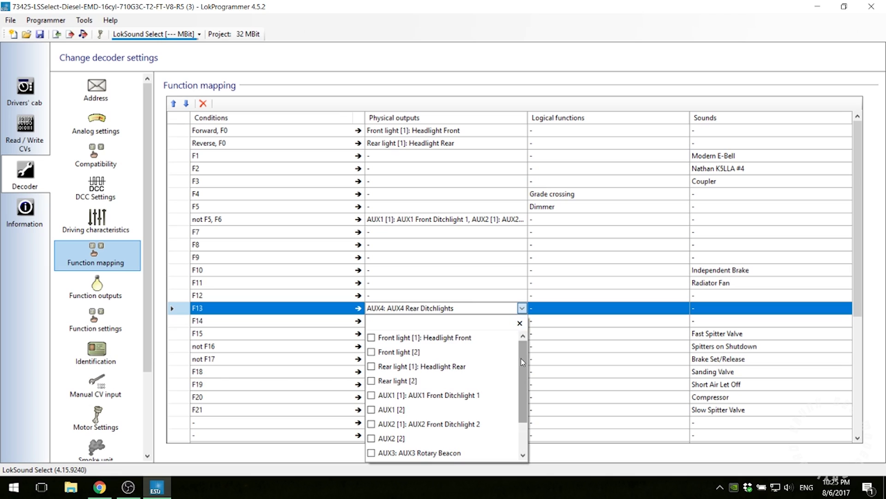
pyautogui.moveTo(522, 364); pyautogui.dragTo(518, 411)
pyautogui.click(371, 422)
pyautogui.click(401, 259)
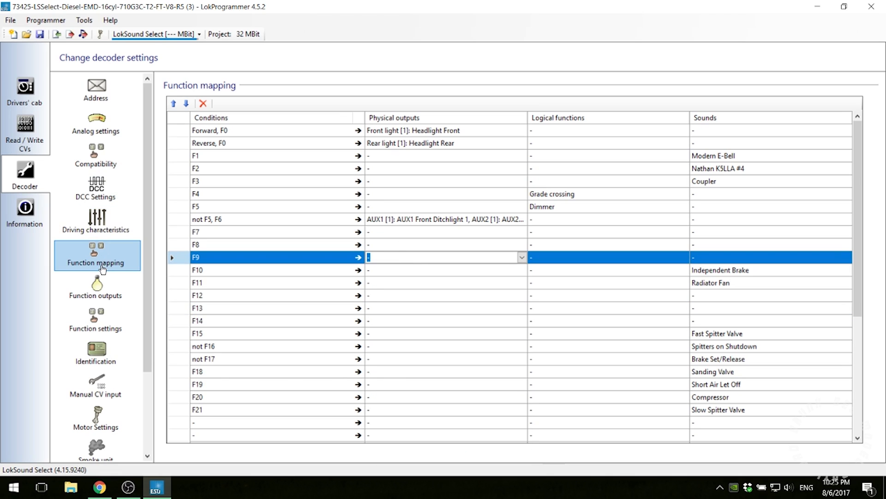
# Check the Function outputs page, then the Function settings page (blinking 39, grade crossing hold 80)
pyautogui.click(96, 296)
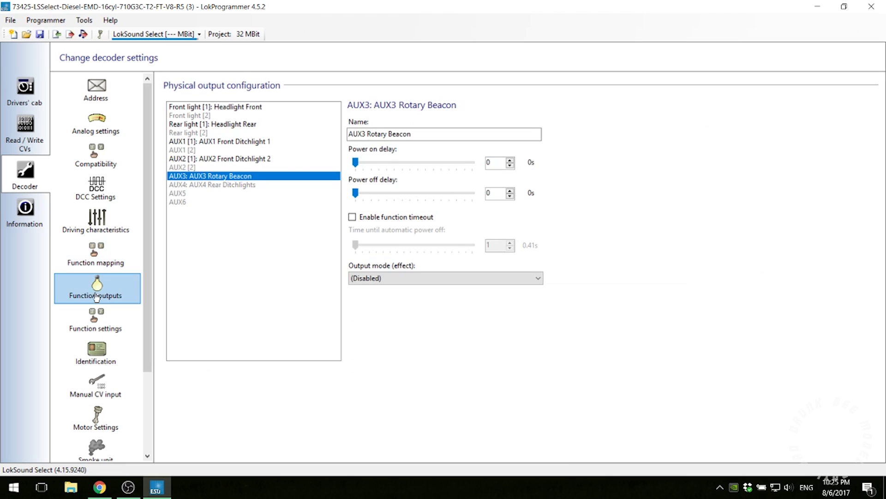
pyautogui.click(98, 322)
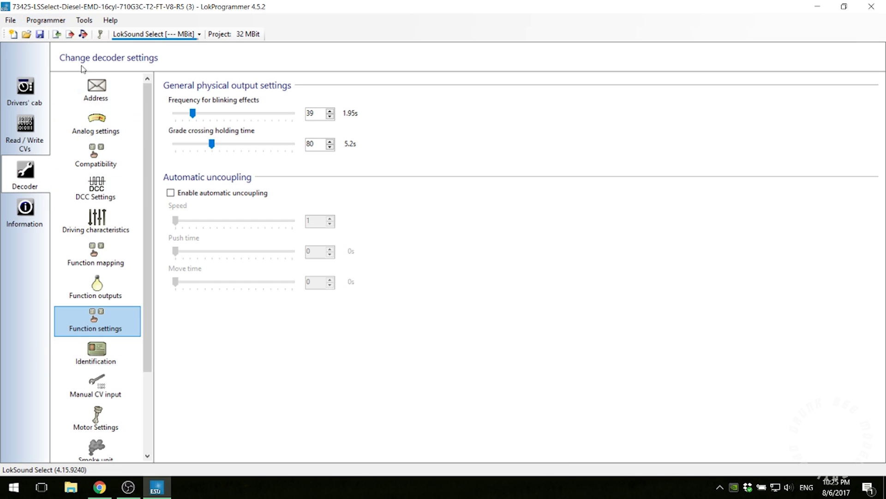
# Write the sound data and decoder settings, including address 200, to the decoder
pyautogui.click(80, 90)
pyautogui.click(46, 20)
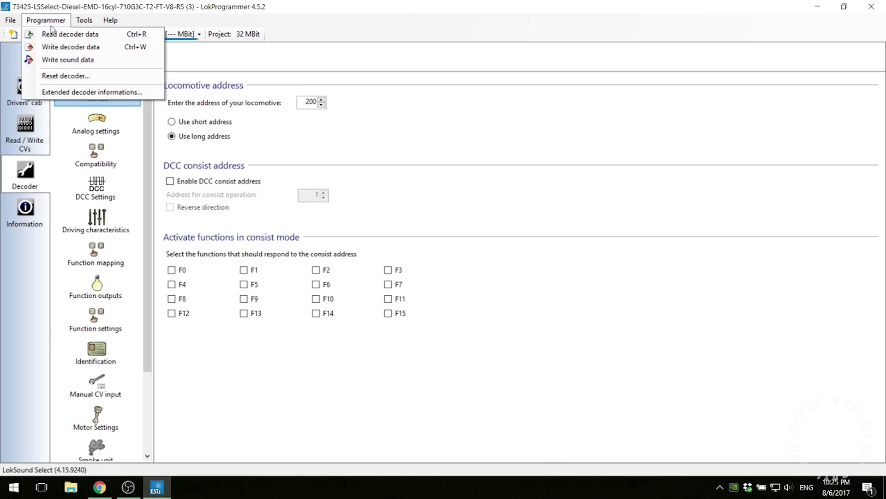
pyautogui.click(73, 58)
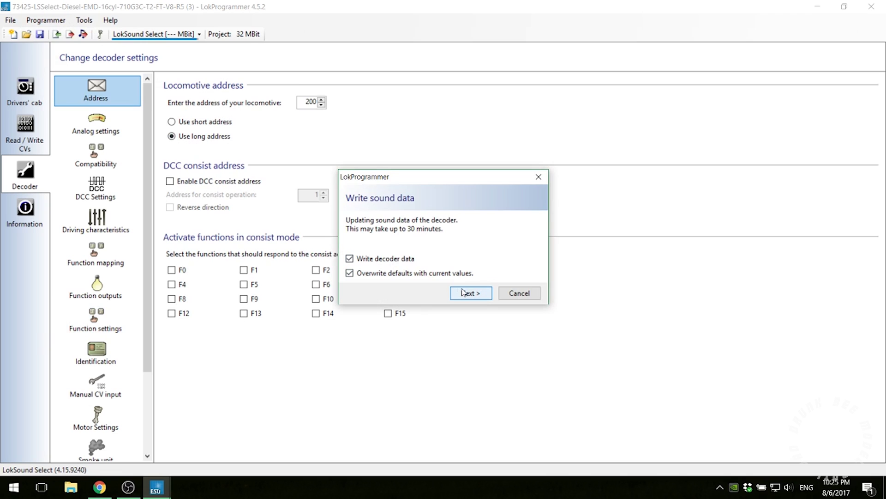
pyautogui.click(467, 294)
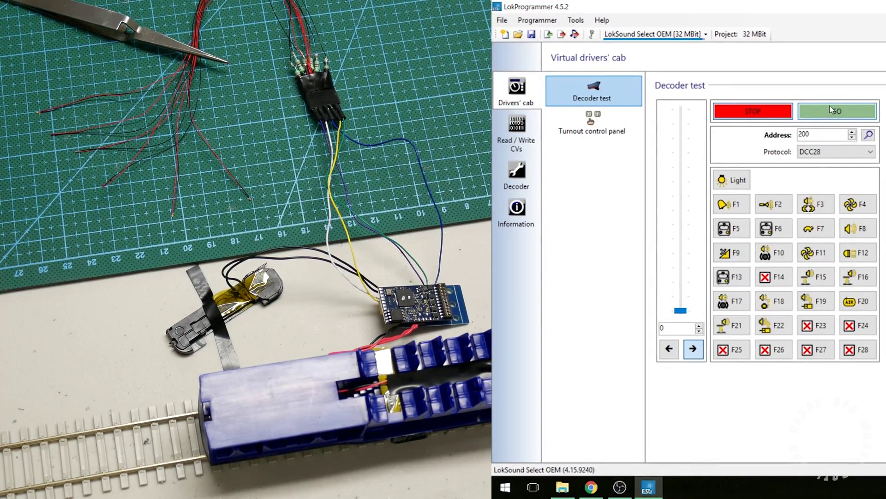
# With track power on, light the headlights, reverse and restore direction, then switch them off
pyautogui.click(825, 110)
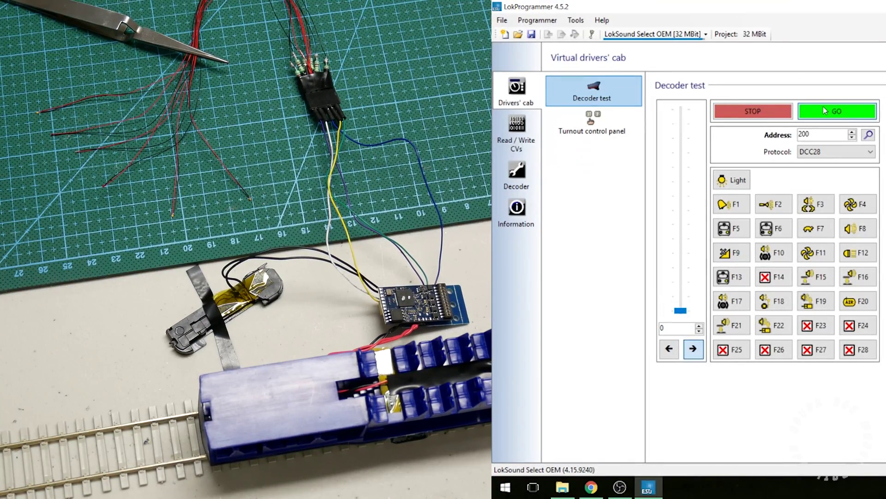
pyautogui.click(726, 180)
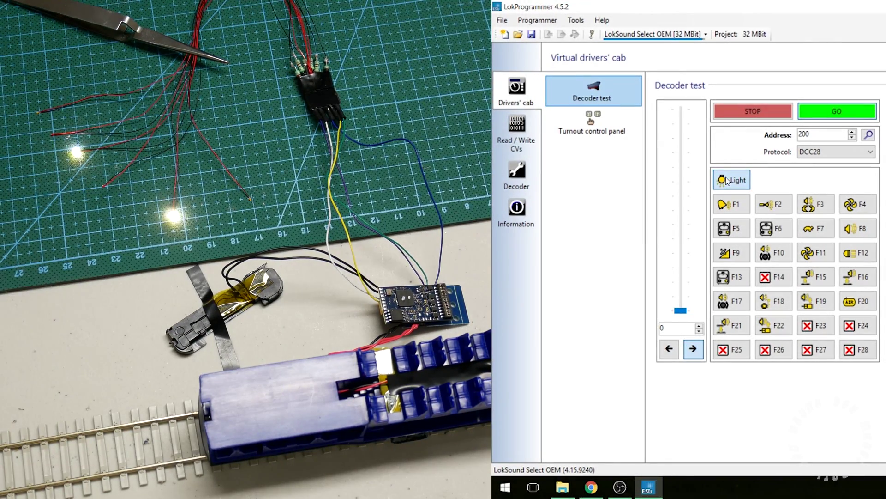
pyautogui.click(670, 349)
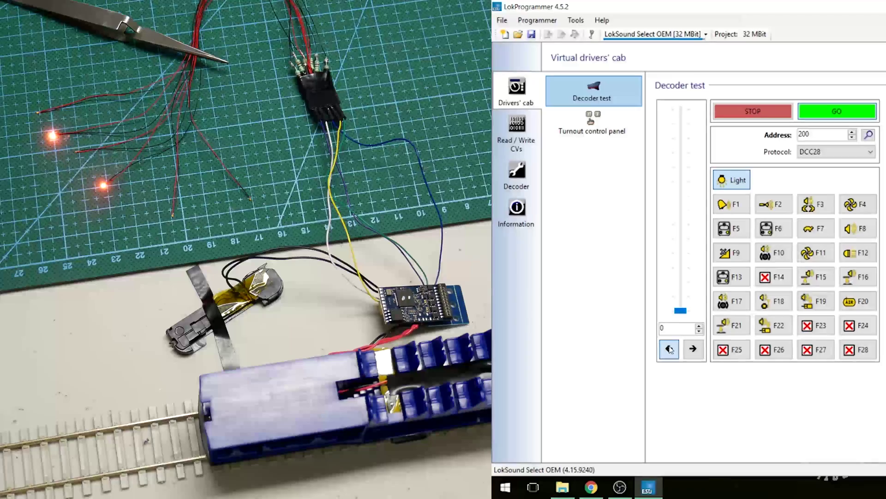
pyautogui.click(697, 352)
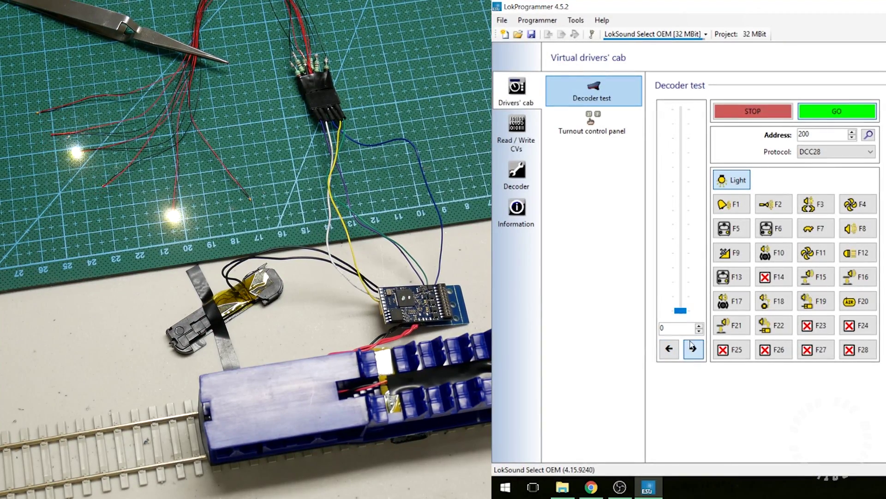
pyautogui.click(735, 183)
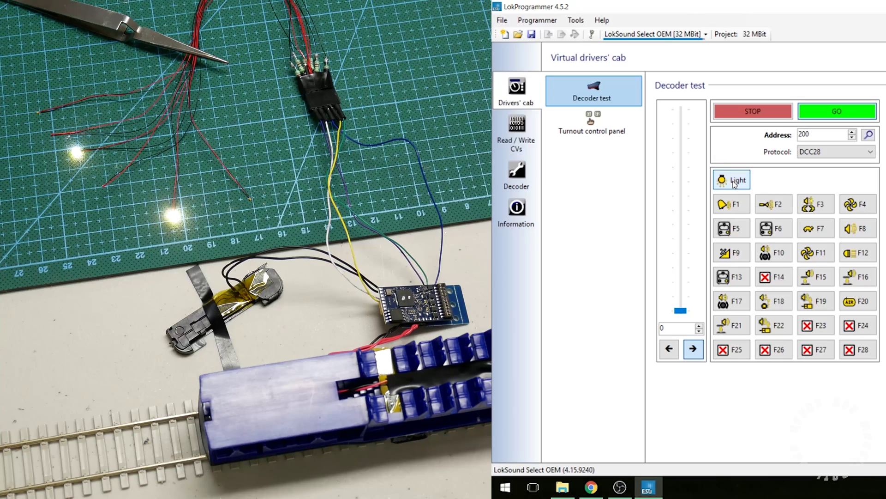
# Run the F6 ditchlights with the headlights and F4 grade crossing, then reverse direction
pyautogui.click(771, 229)
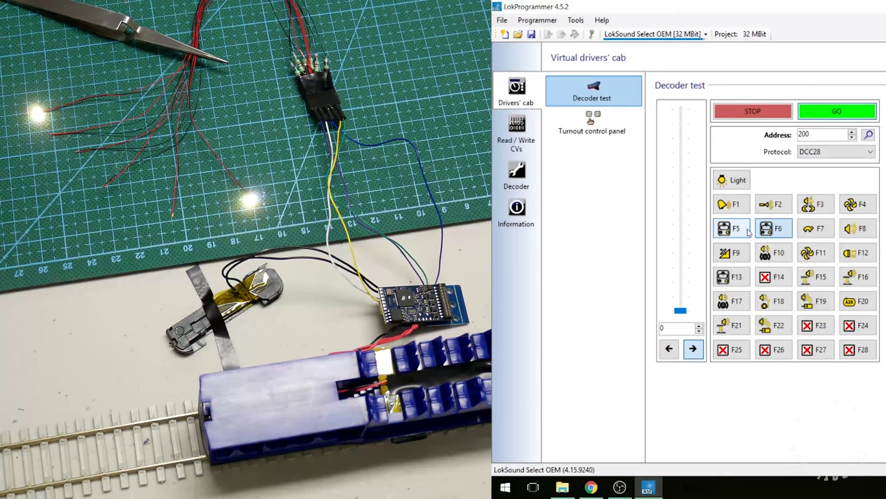
pyautogui.click(856, 212)
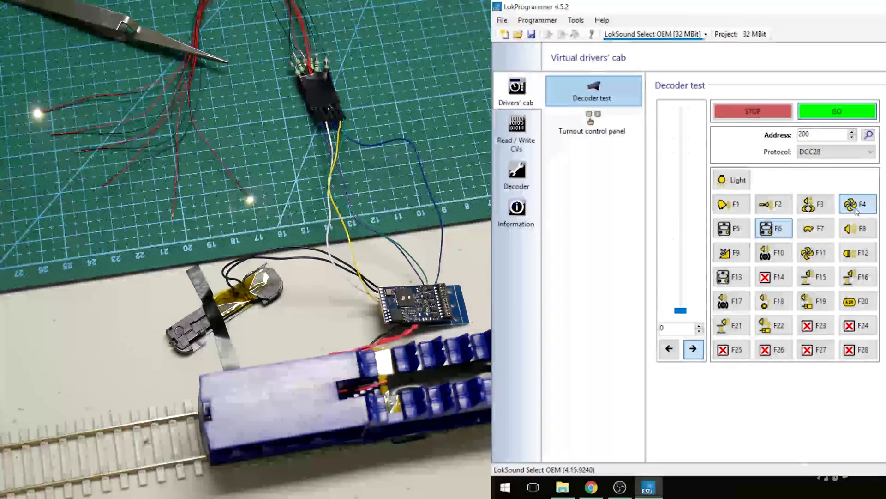
pyautogui.click(737, 185)
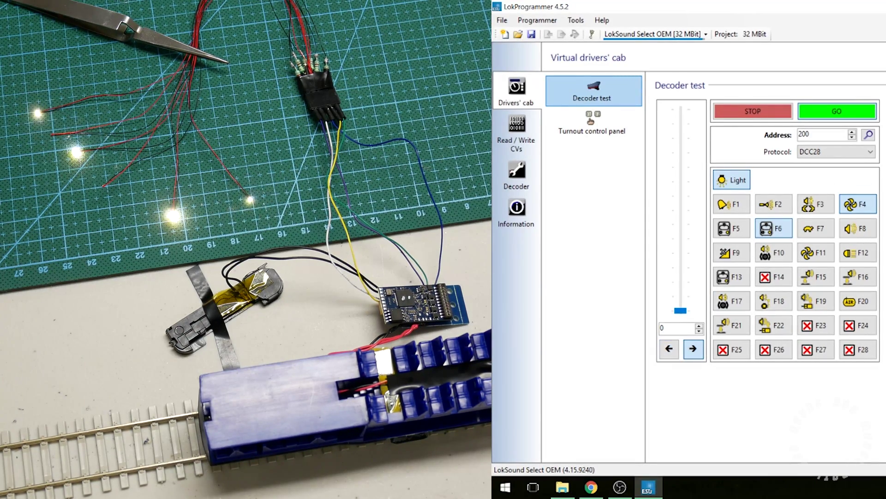
pyautogui.click(863, 208)
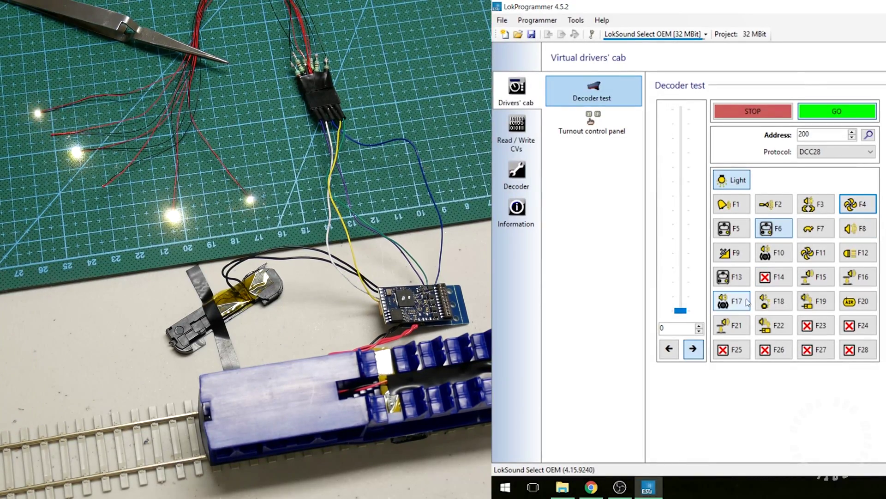
pyautogui.click(671, 349)
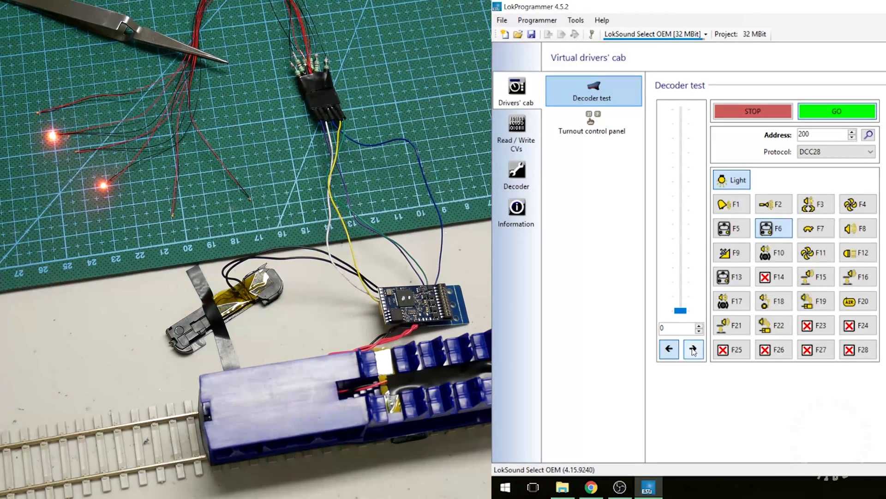
# Return to forward, try the F5 dimmer, then ring the F1 bell with F4 grade crossing
pyautogui.click(693, 350)
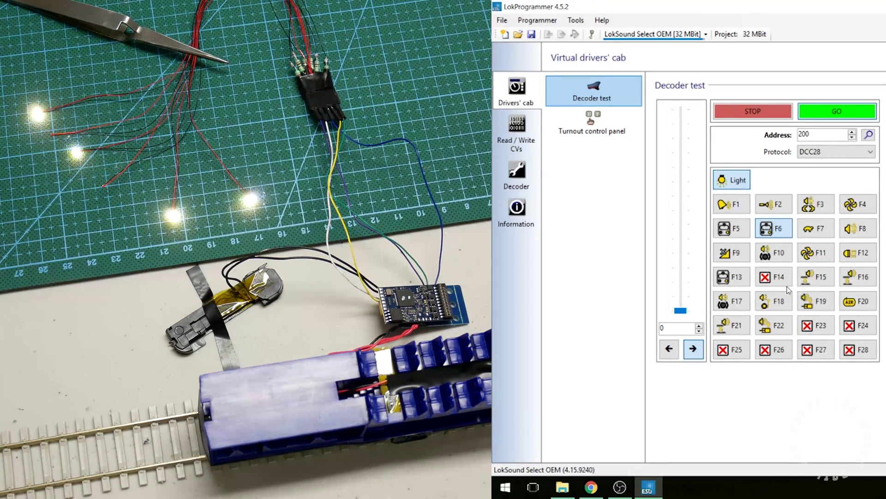
pyautogui.click(743, 229)
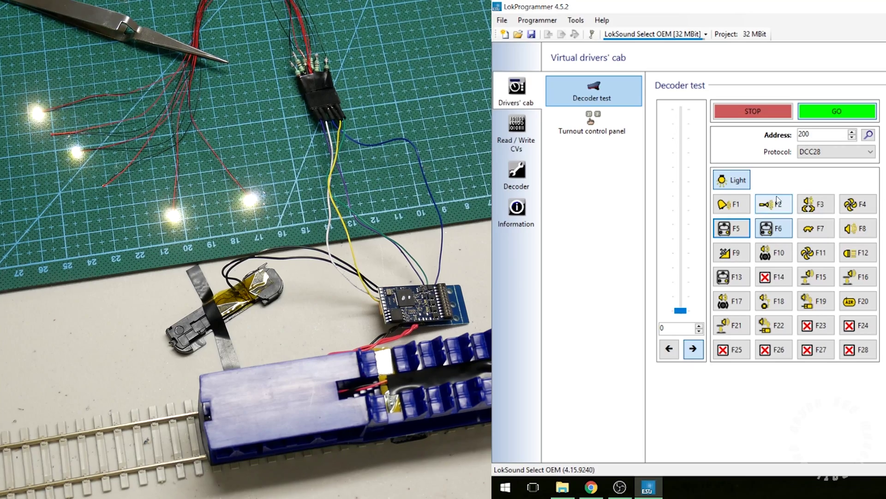
pyautogui.click(734, 204)
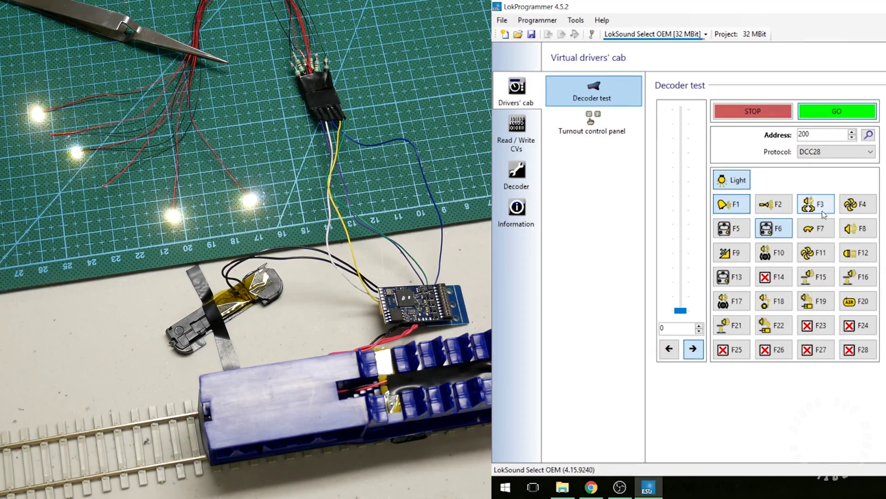
pyautogui.click(850, 206)
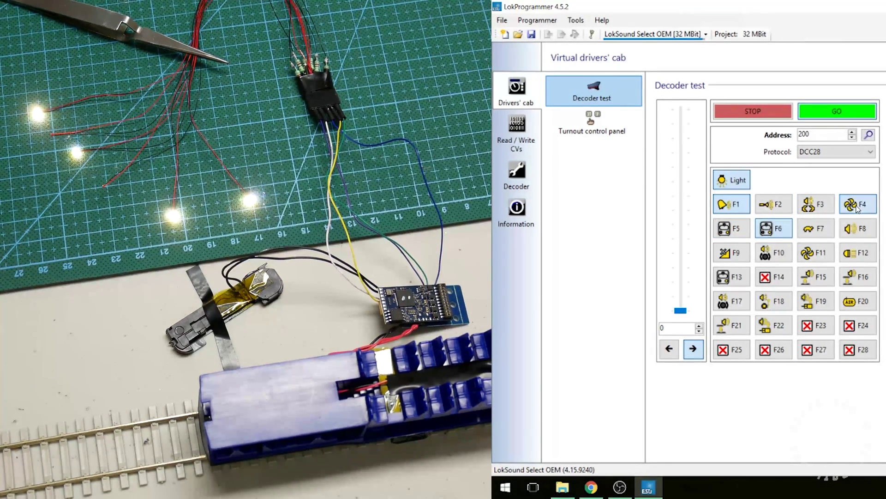
# Sound the F2 horn, then toggle the F1 bell
pyautogui.click(777, 202)
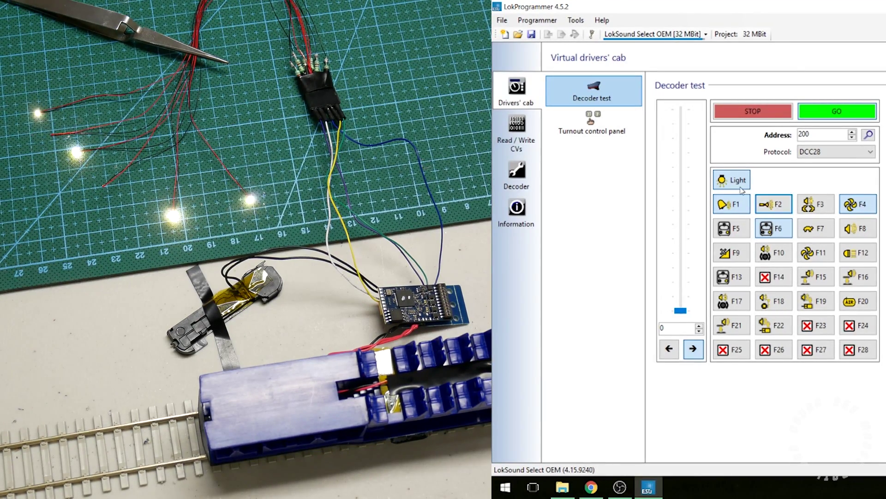
pyautogui.click(733, 205)
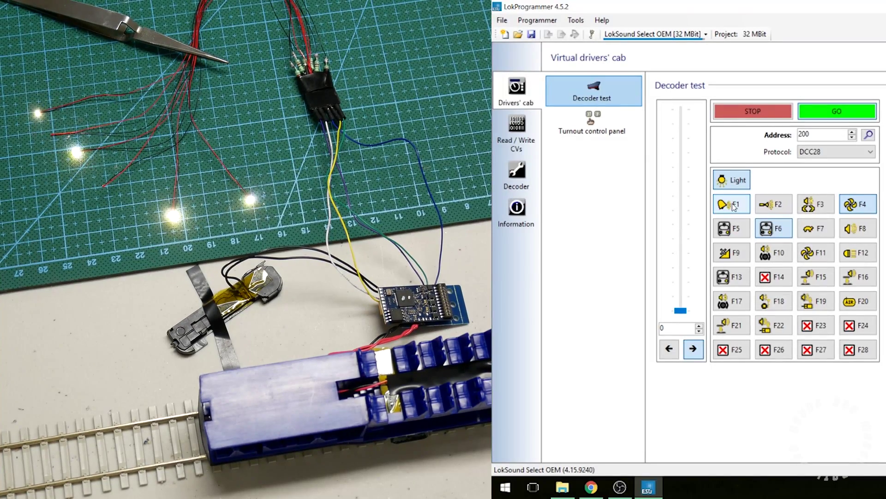